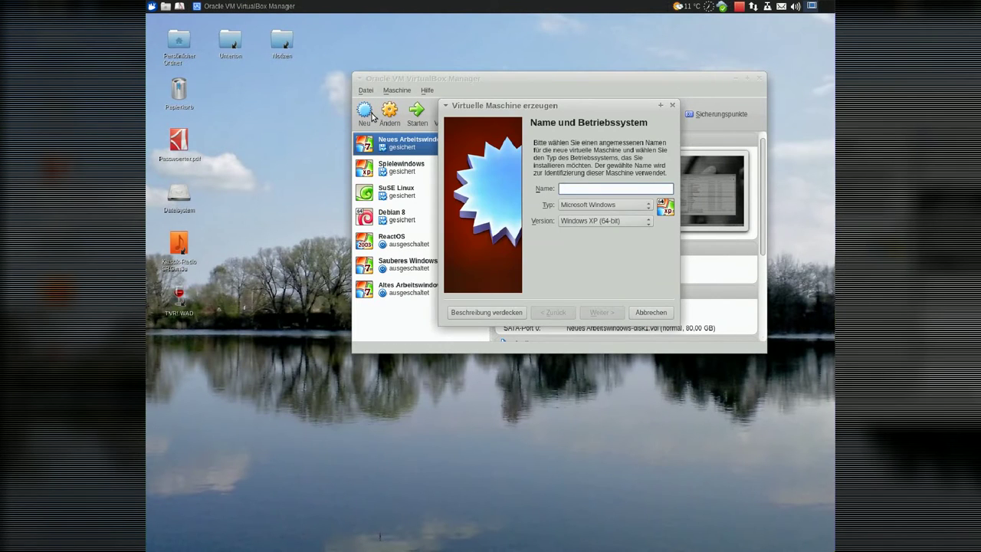
Name the new virtual machine Ubuntu 16.04, keeping type Linux and version Ubuntu (64-bit), and set its memory to 1024 MB
{"action": "type", "text": "Ubun"}
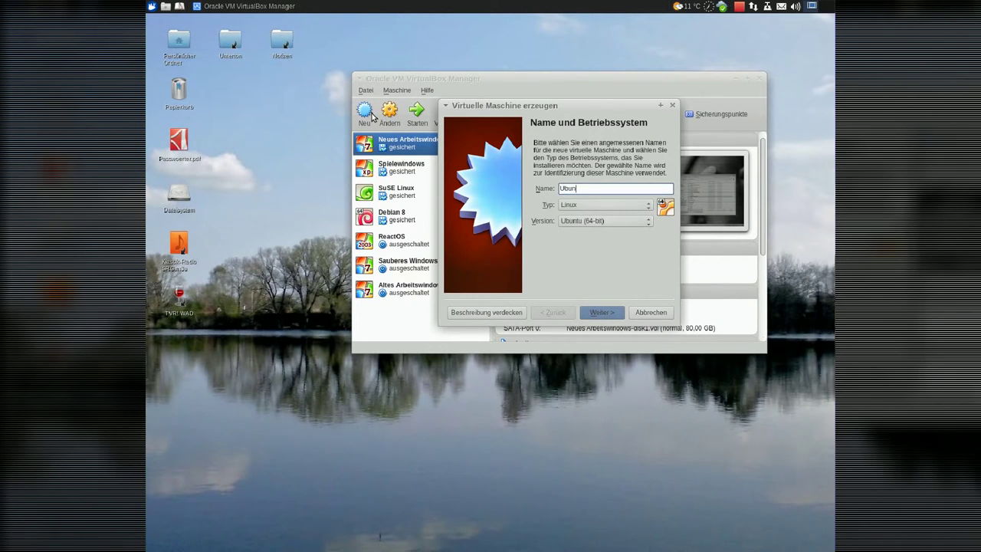
{"action": "type", "text": "tu 16.04"}
{"action": "left_click", "coordinate": [611, 314]}
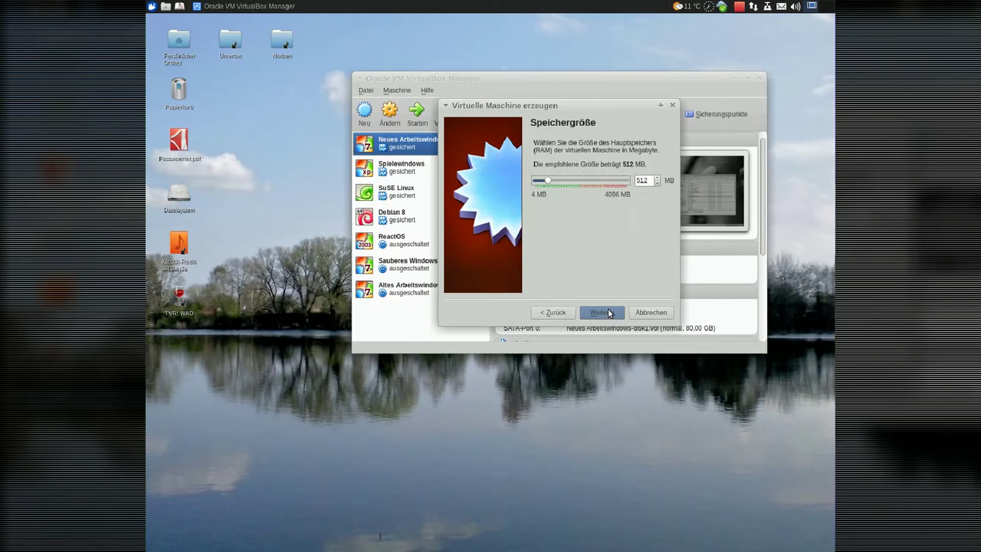
{"action": "left_click_drag", "start_coordinate": [554, 188], "coordinate": [566, 186]}
{"action": "left_click", "coordinate": [602, 312]}
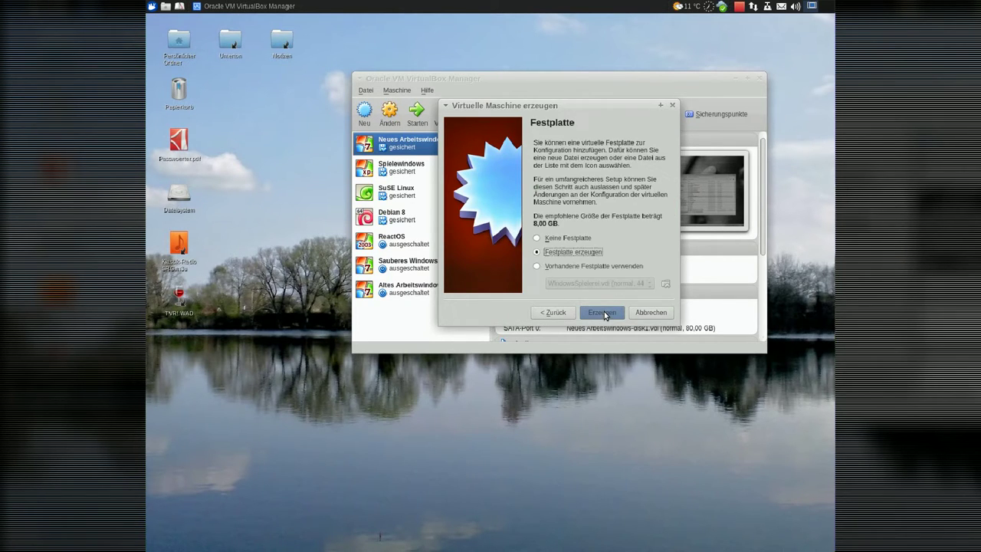
Create a dynamically allocated 8 GB VDI hard disk named Ubuntu 16.04 for the new virtual machine
{"action": "left_click", "coordinate": [604, 311]}
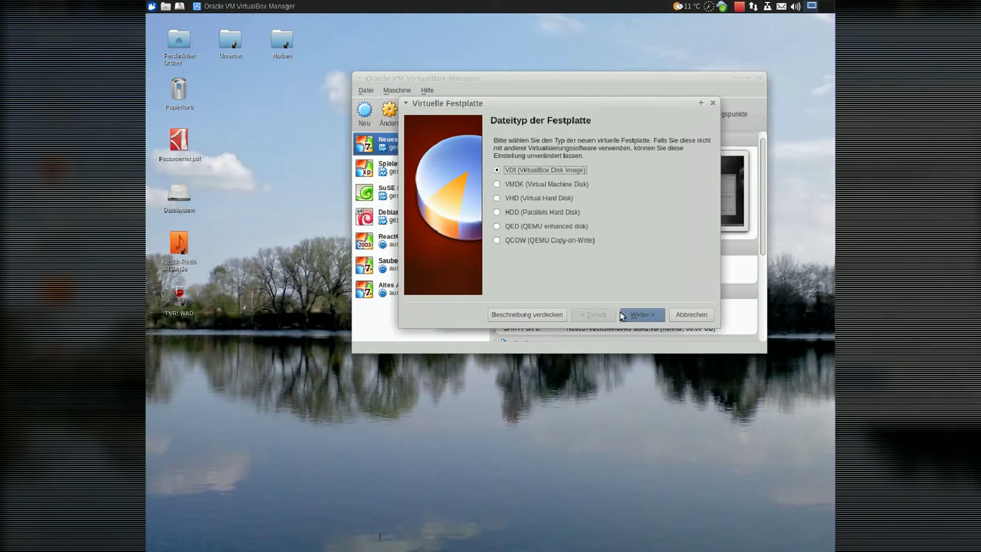
{"action": "left_click", "coordinate": [637, 314]}
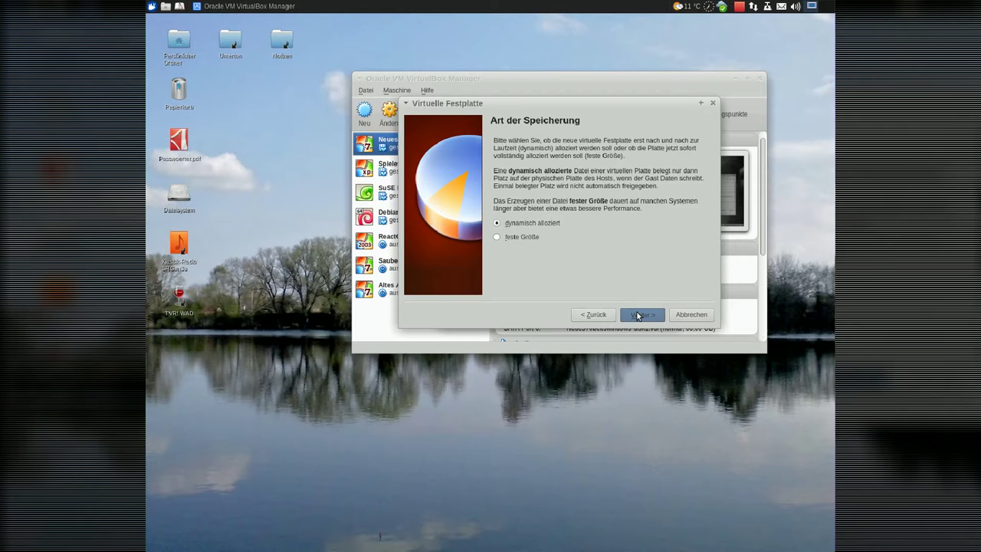
{"action": "left_click", "coordinate": [637, 315]}
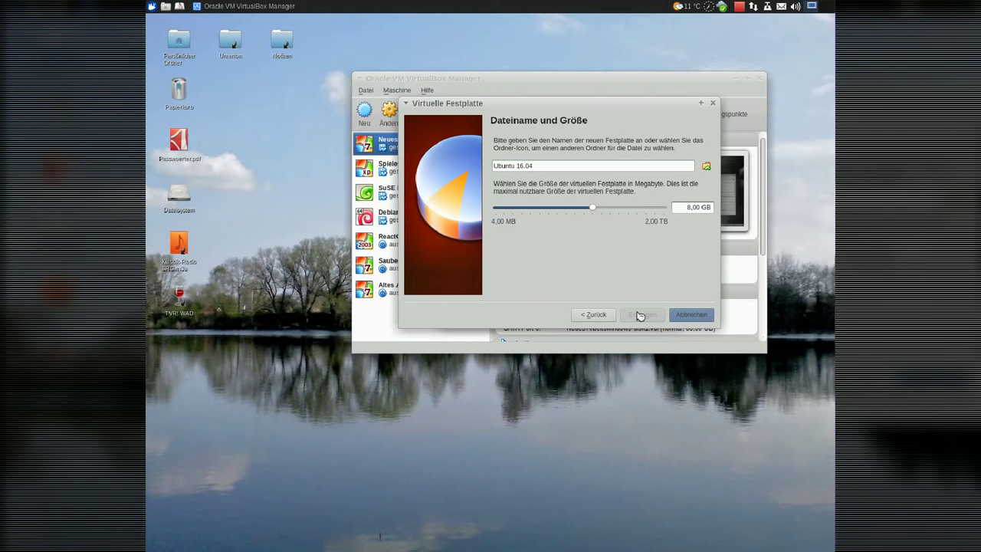
{"action": "left_click", "coordinate": [639, 315]}
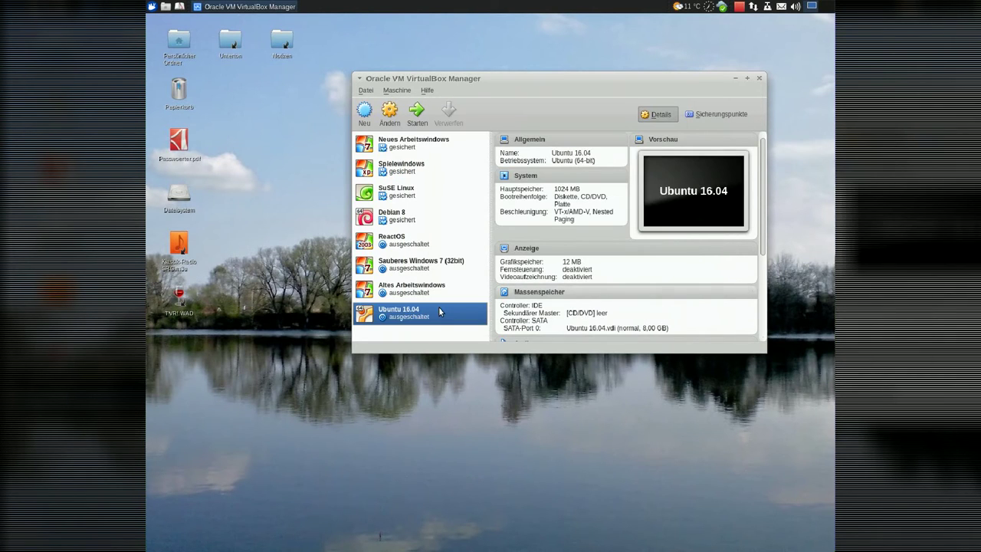
Set the Ubuntu 16.04 machine's pointing device to PS/2-Maus and review its processor and acceleration settings
{"action": "right_click", "coordinate": [420, 319]}
{"action": "left_click", "coordinate": [462, 323]}
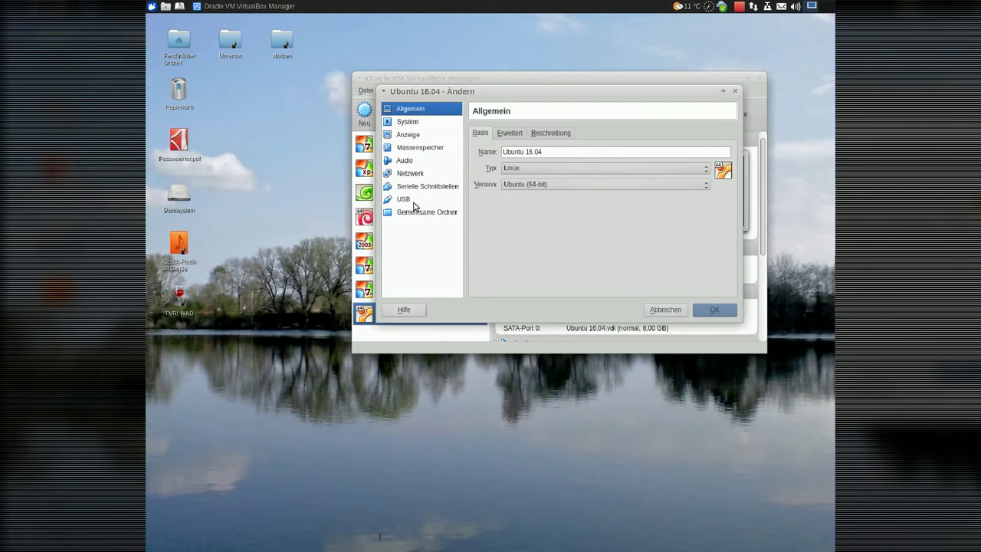
{"action": "left_click", "coordinate": [412, 124]}
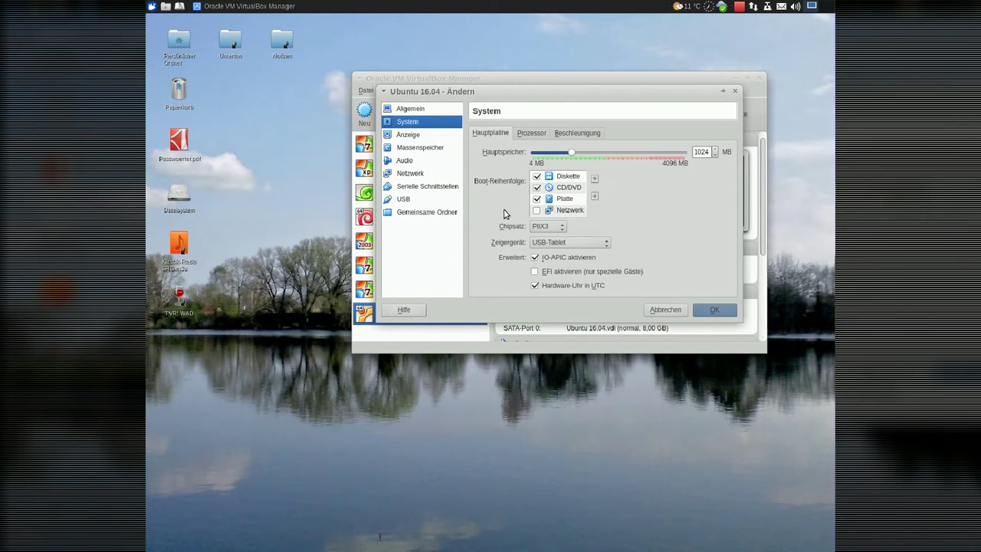
{"action": "left_click", "coordinate": [552, 242]}
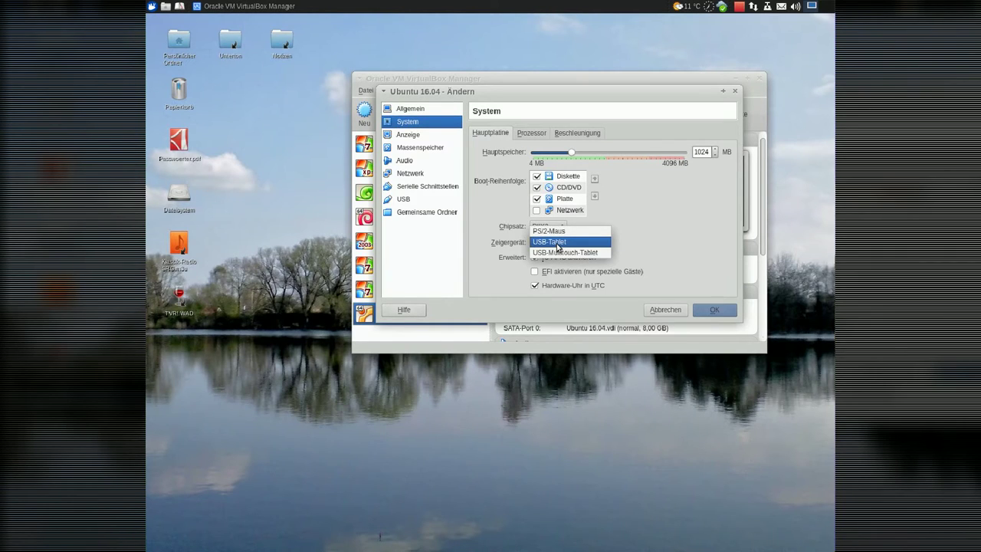
{"action": "left_click", "coordinate": [556, 231]}
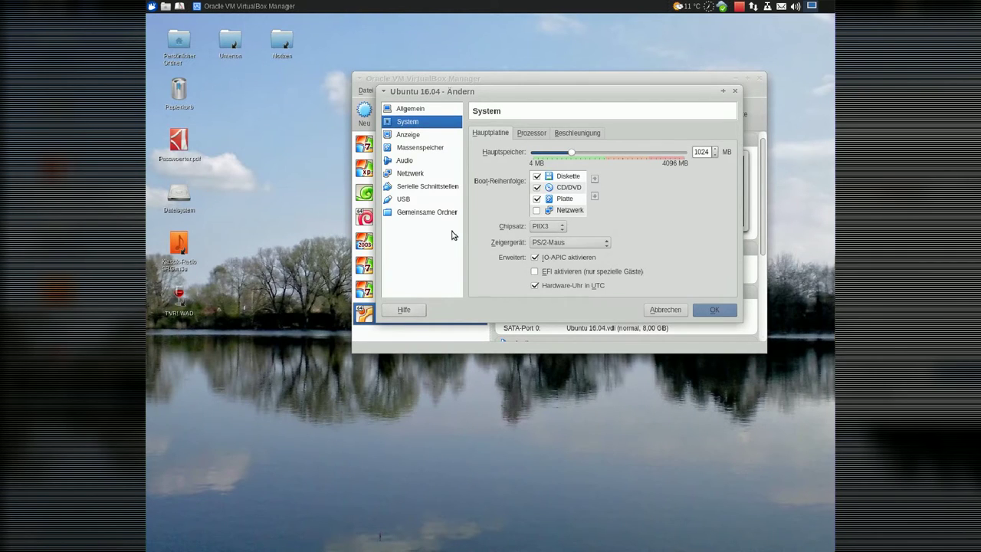
{"action": "left_click", "coordinate": [535, 136]}
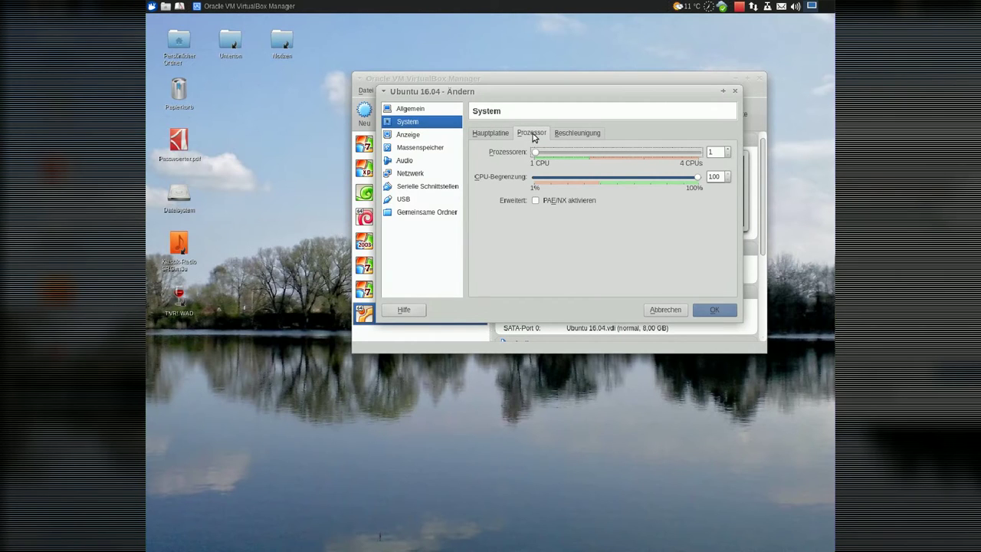
{"action": "left_click", "coordinate": [578, 133]}
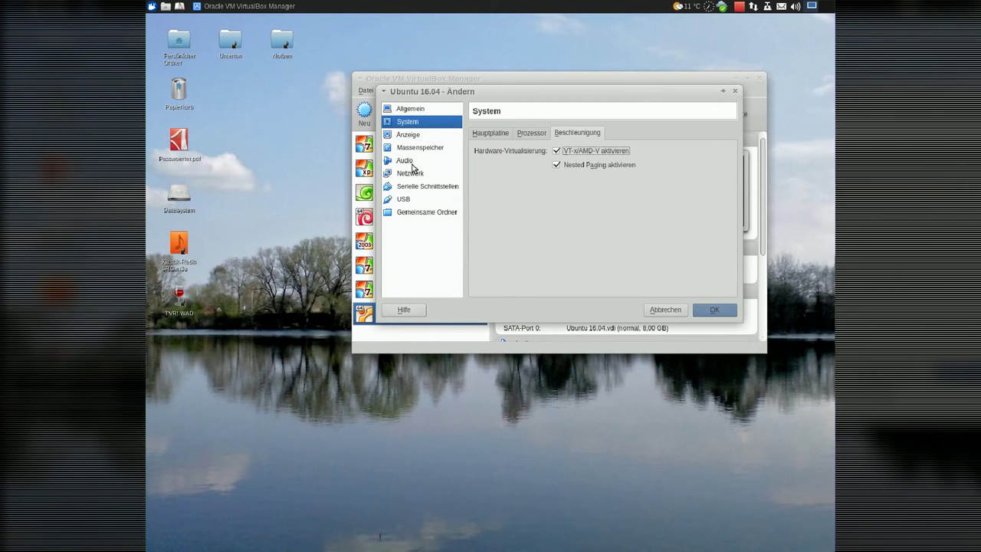
Set the machine's graphics memory to 96 MB and enable 3D acceleration, then check the remote display and video capture settings
{"action": "left_click", "coordinate": [408, 135]}
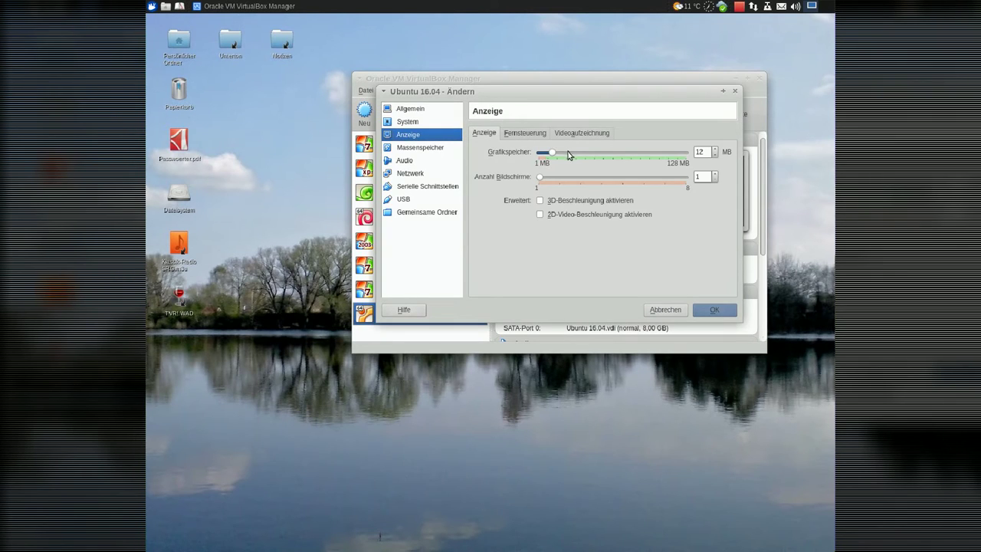
{"action": "left_click_drag", "start_coordinate": [555, 157], "coordinate": [648, 155]}
{"action": "left_click", "coordinate": [560, 204]}
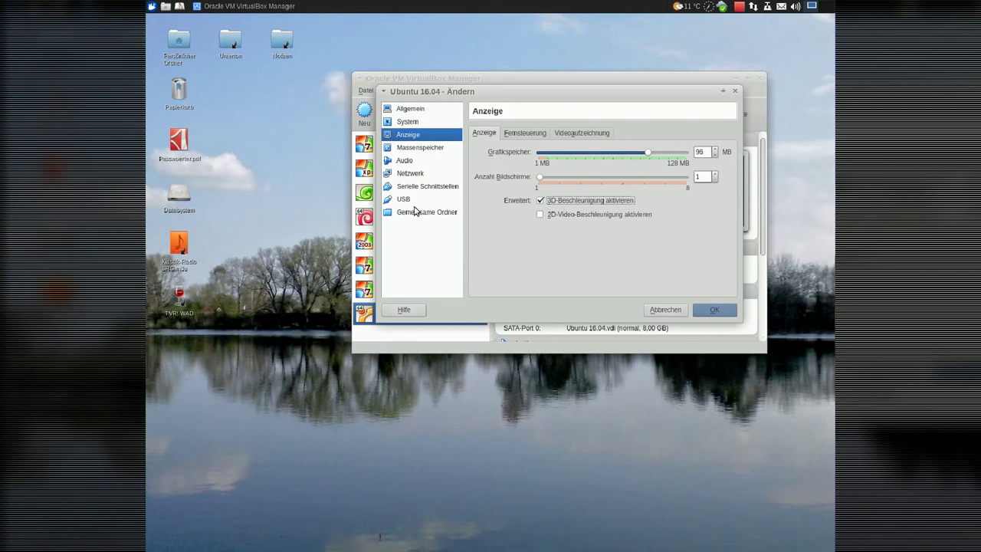
{"action": "left_click", "coordinate": [529, 136]}
{"action": "left_click", "coordinate": [558, 135]}
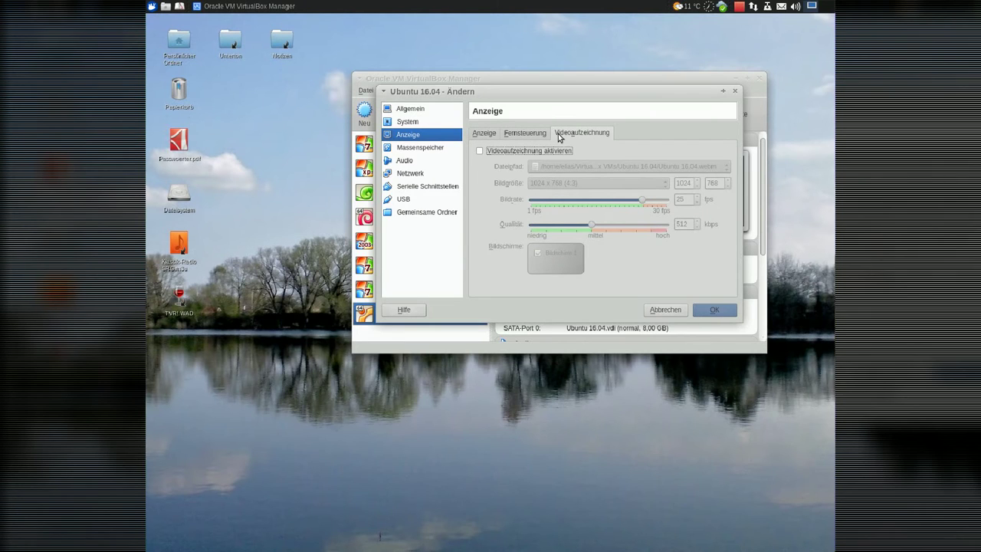
Load xubuntu-16.04-desktop-amd64.iso into the empty optical drive of the IDE controller and save the machine's settings
{"action": "left_click", "coordinate": [408, 150]}
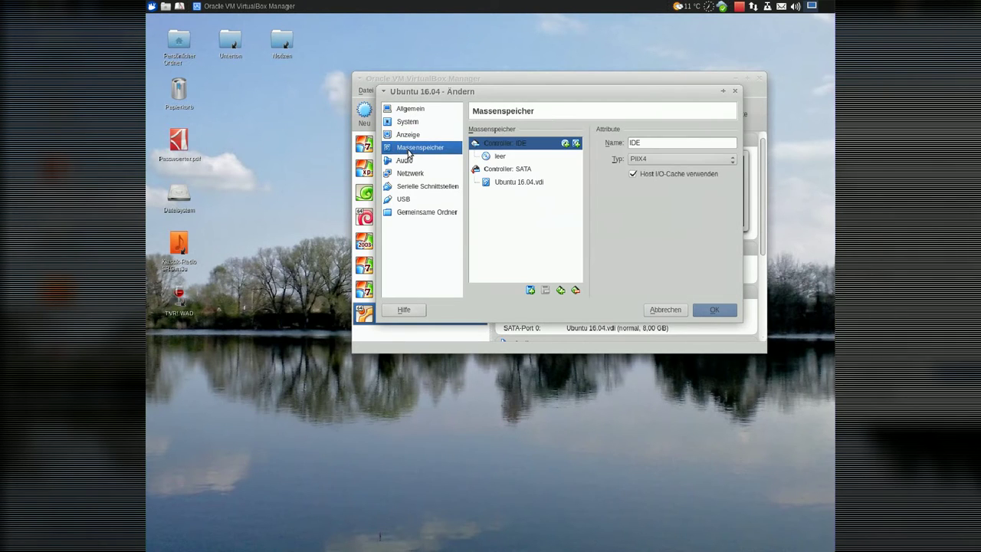
{"action": "left_click", "coordinate": [534, 158]}
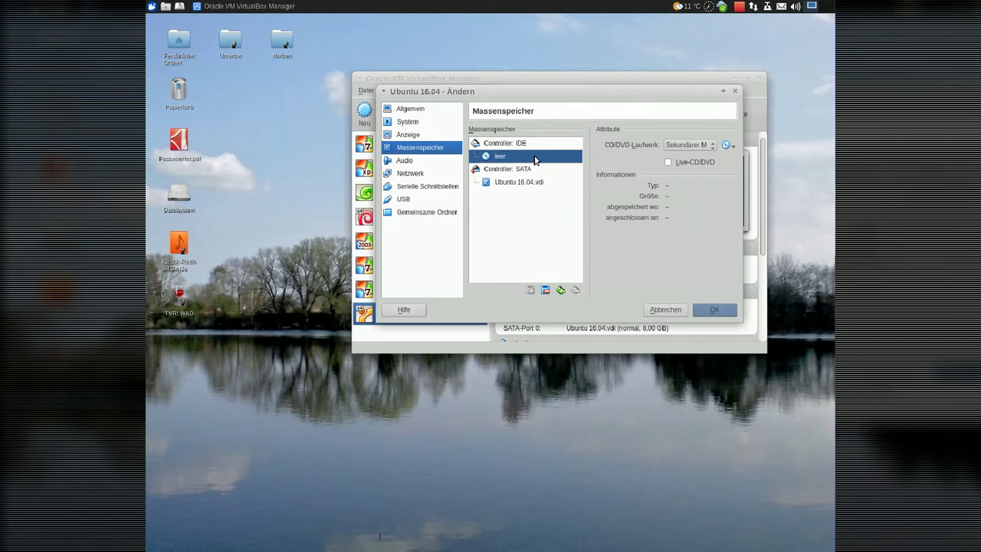
{"action": "left_click", "coordinate": [727, 145]}
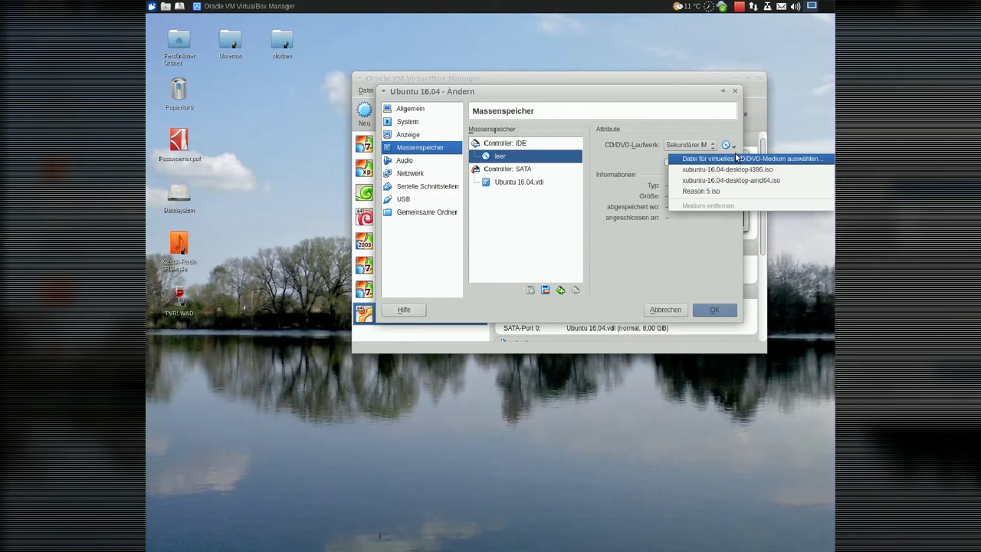
{"action": "left_click", "coordinate": [735, 157]}
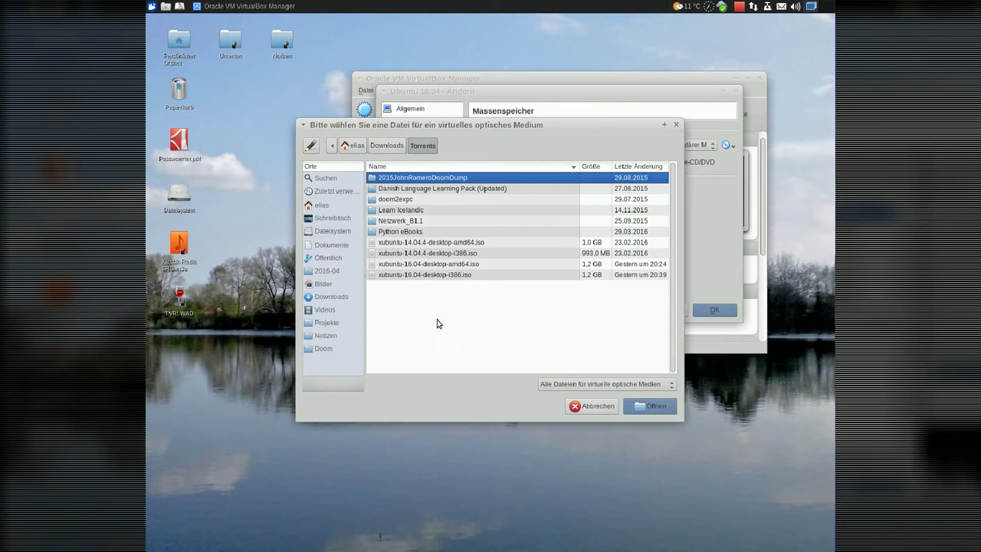
{"action": "double_click", "coordinate": [434, 264]}
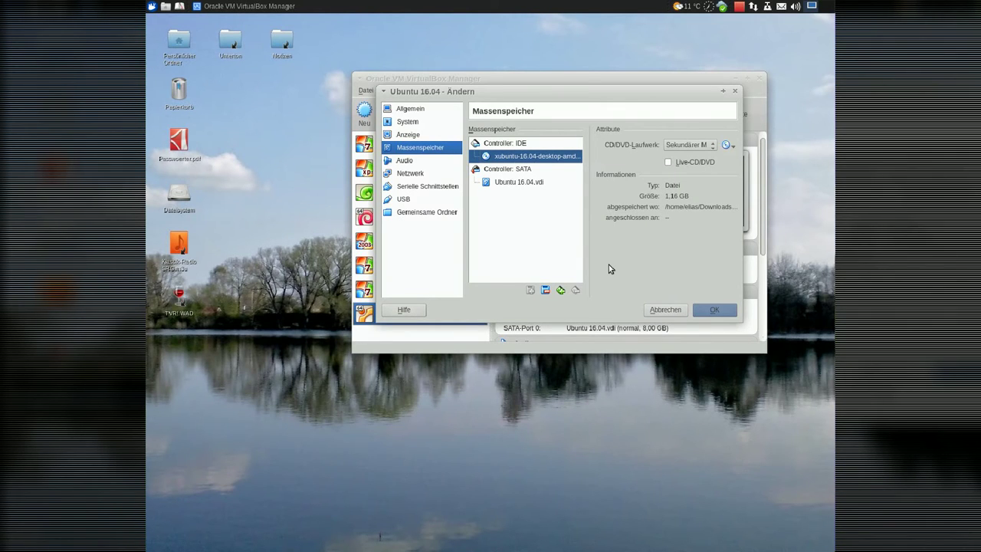
{"action": "left_click", "coordinate": [714, 309]}
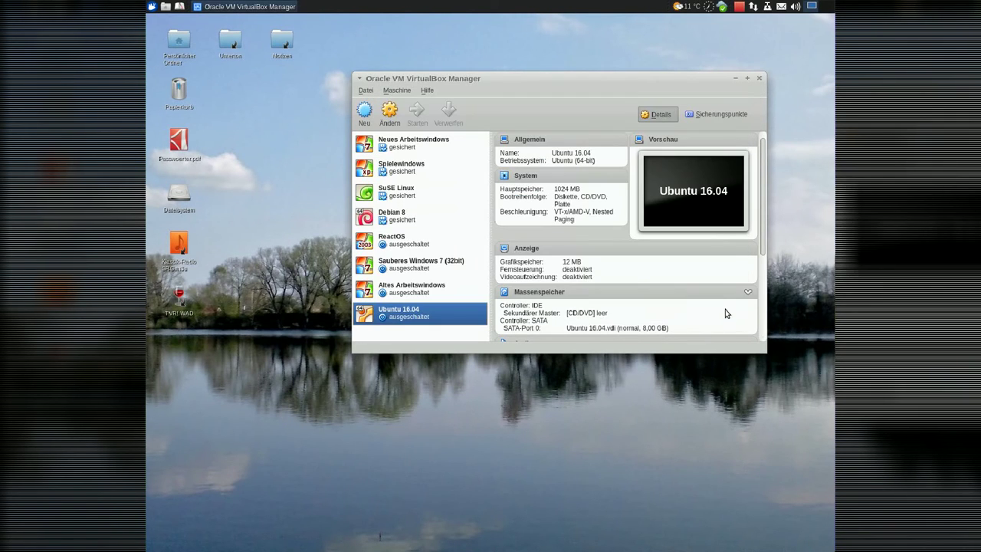
Start the Ubuntu 16.04 virtual machine and reposition its window on the desktop
{"action": "left_click", "coordinate": [418, 113]}
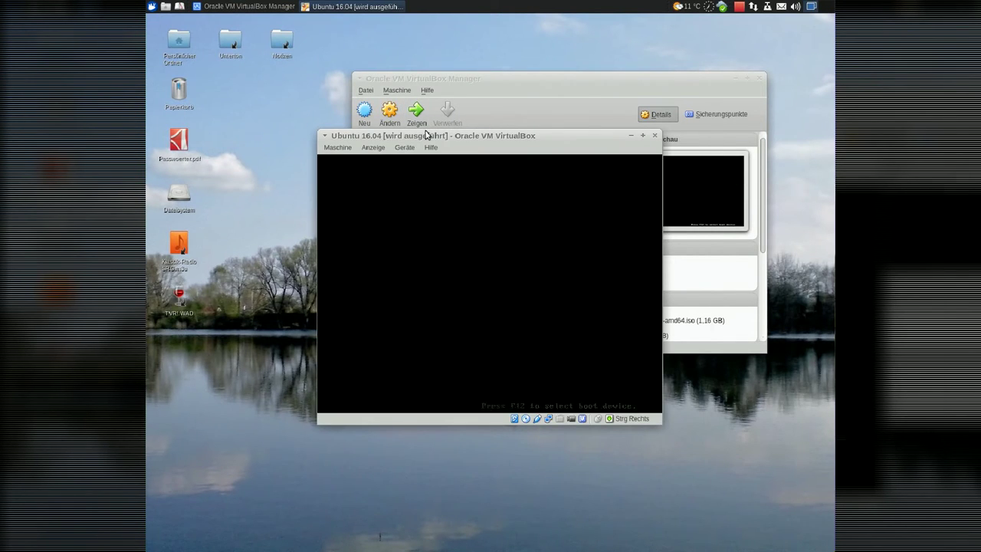
{"action": "left_click_drag", "start_coordinate": [426, 135], "coordinate": [297, 75]}
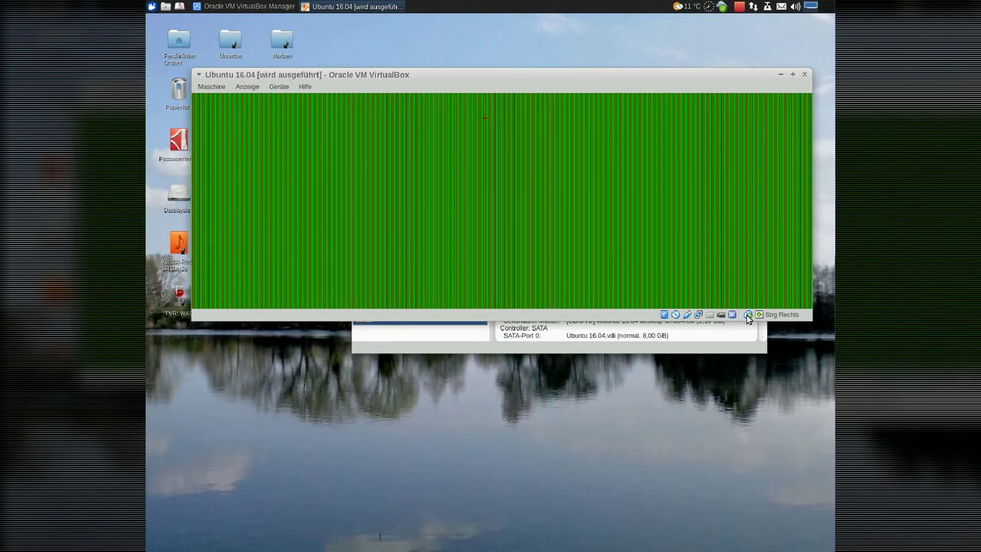
Close the running Ubuntu 16.04 machine's window and power the machine off
{"action": "mouse_move", "coordinate": [748, 319]}
{"action": "left_click", "coordinate": [805, 75]}
{"action": "left_click", "coordinate": [490, 209]}
{"action": "left_click", "coordinate": [591, 233]}
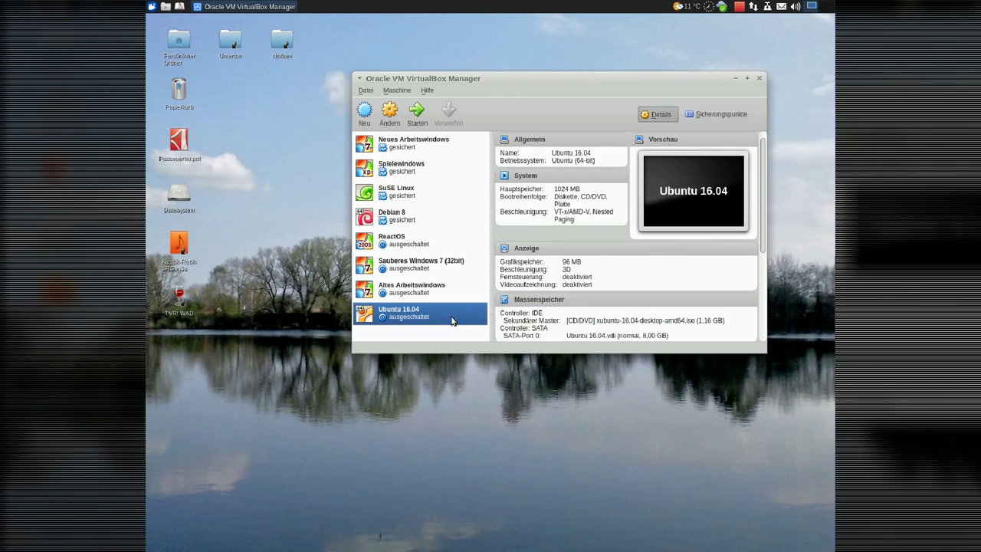
Remove the Ubuntu 16.04 virtual machine and delete all its files from disk
{"action": "right_click", "coordinate": [451, 320]}
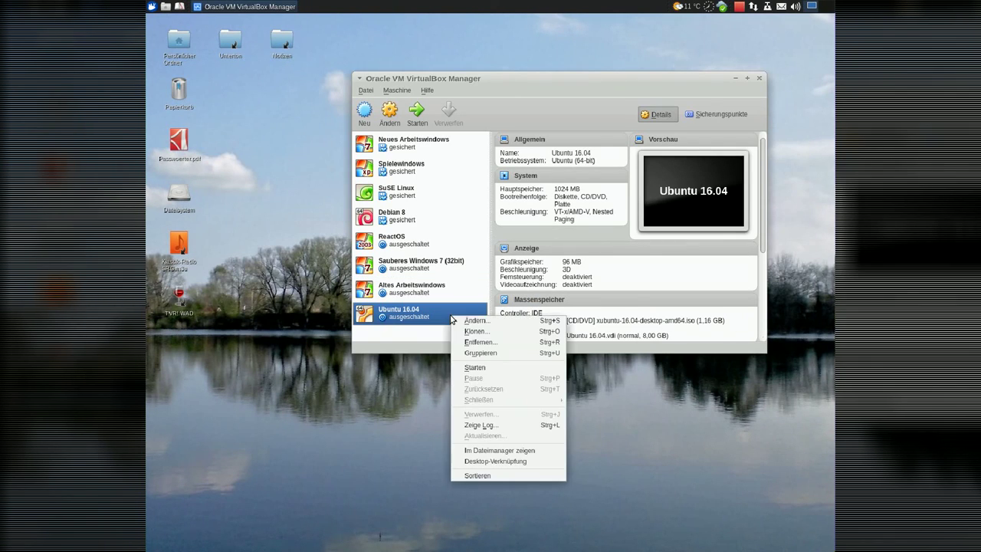
{"action": "left_click", "coordinate": [526, 347]}
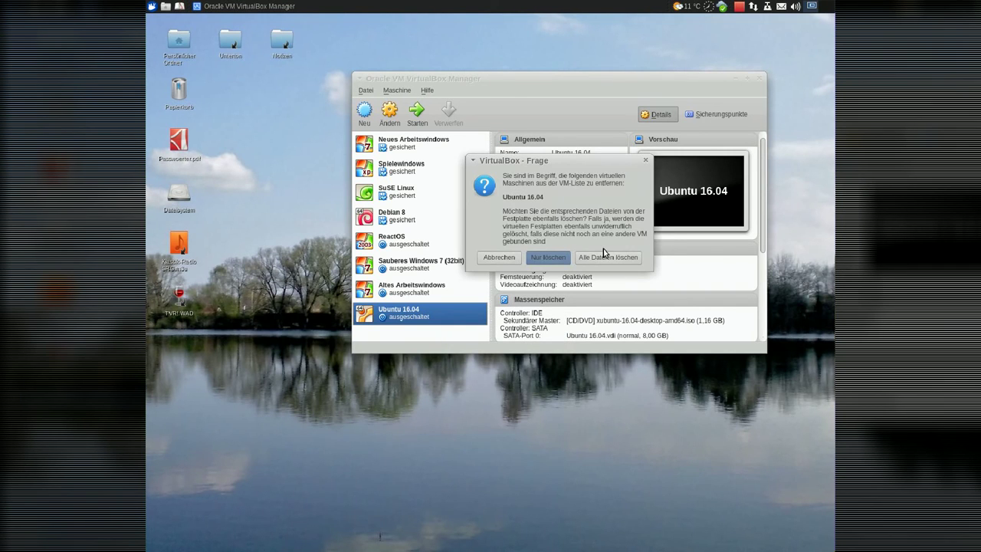
{"action": "left_click", "coordinate": [605, 256]}
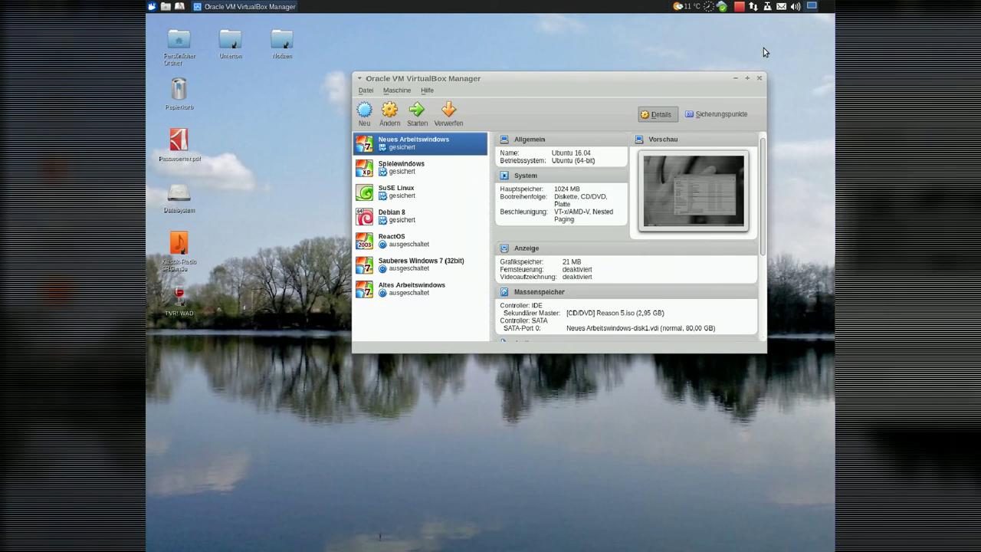
{"action": "left_click", "coordinate": [737, 8]}
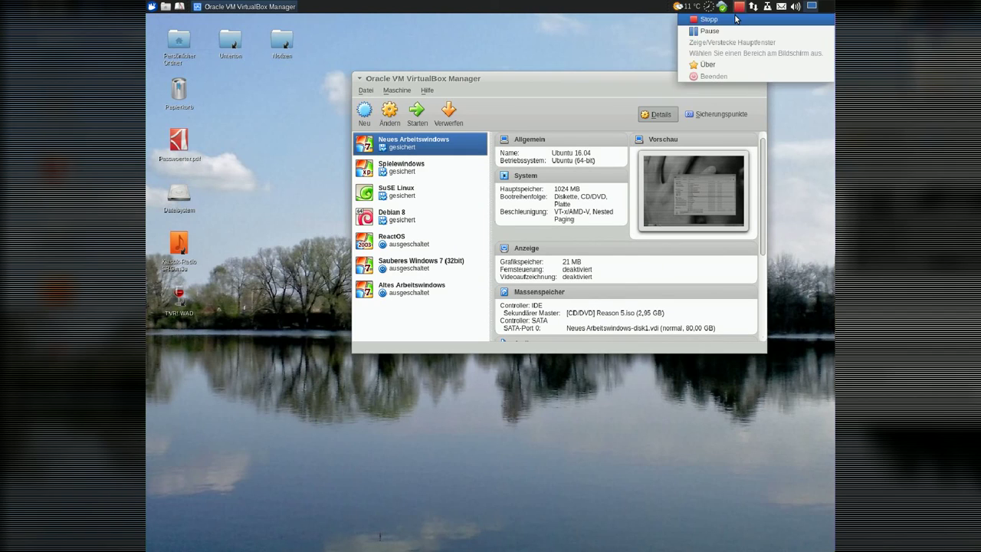